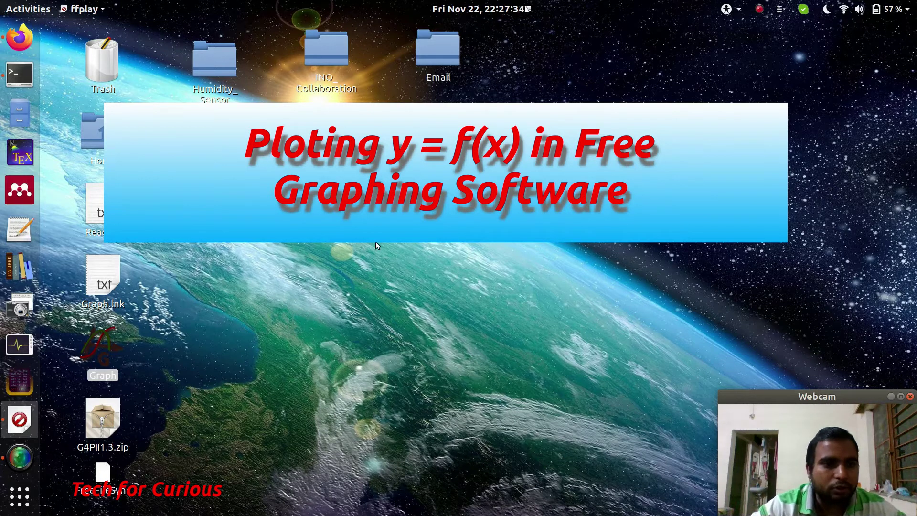
# Restore the Firefox window showing the paused YouTube graphing tutorial.
pyautogui.click(21, 38)
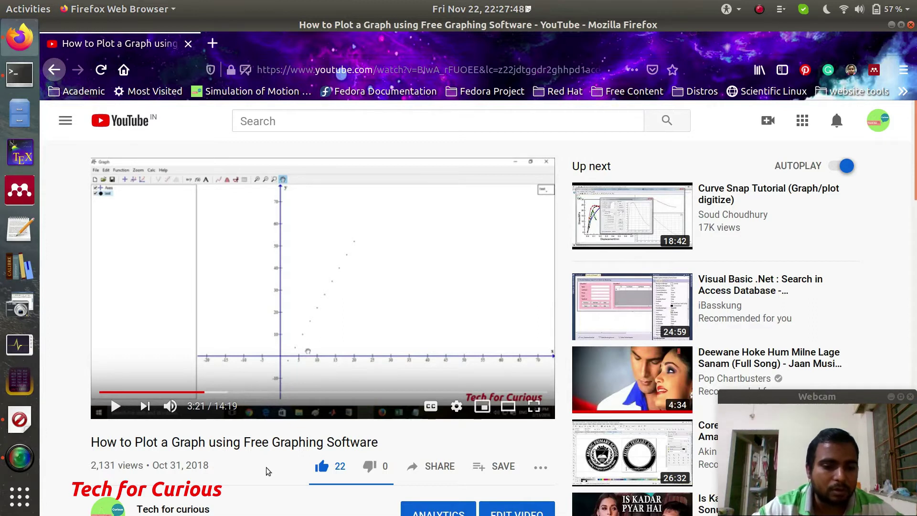
pyautogui.scroll(-1, 266, 471)
pyautogui.scroll(-2, 266, 471)
pyautogui.scroll(-2, 266, 471)
pyautogui.scroll(-2, 266, 470)
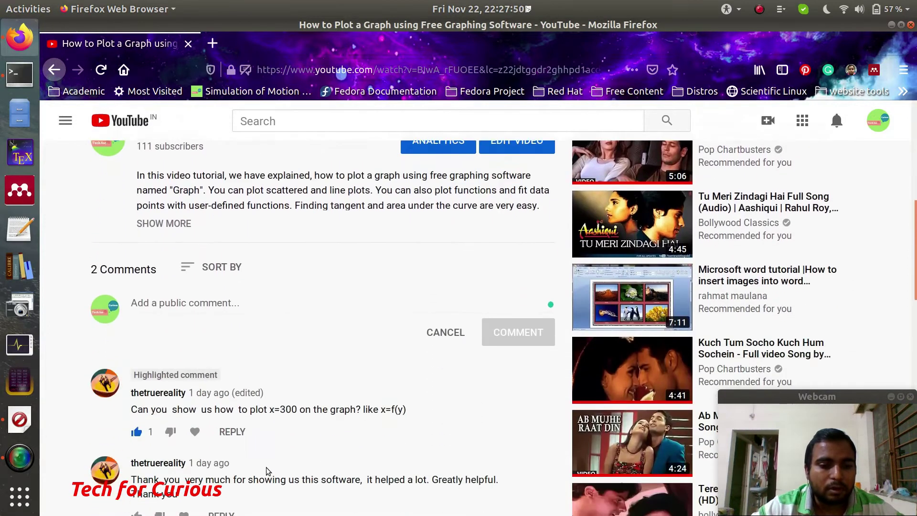
pyautogui.scroll(-1, 266, 470)
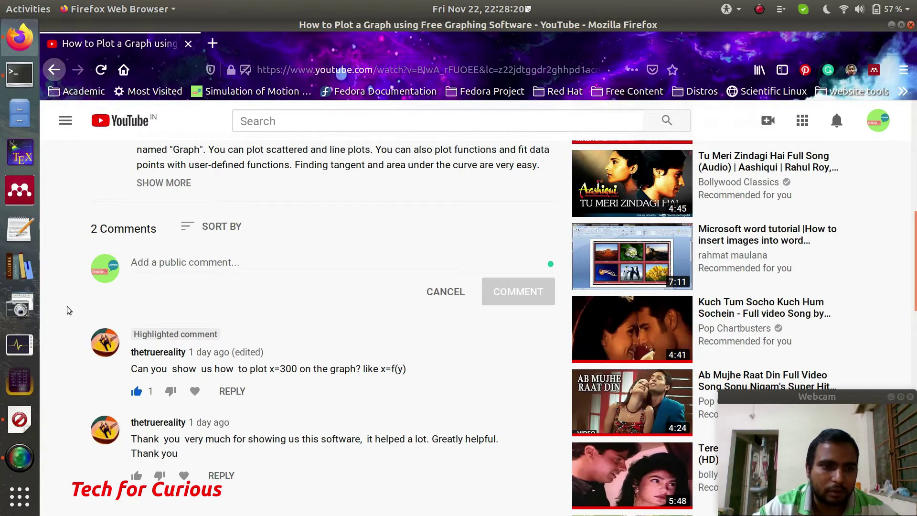
# Minimize the browser after reading the x=300 comment, revealing the desktop.
pyautogui.click(889, 24)
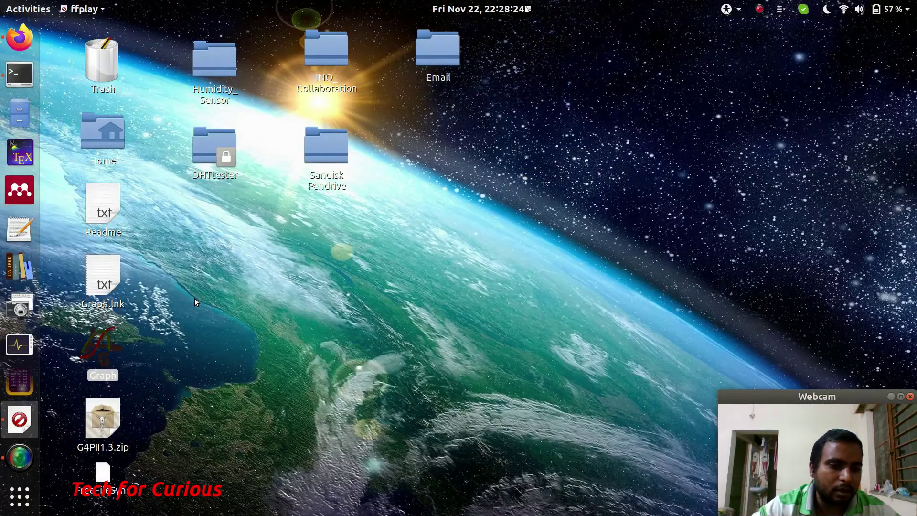
# Launch Graph from the desktop, dismiss the tip of the day and maximize its window.
pyautogui.doubleClick(103, 343)
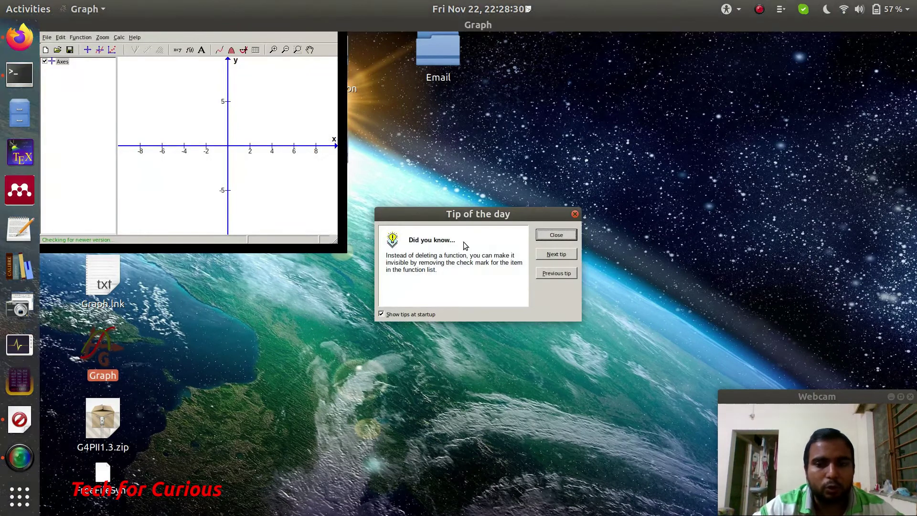
pyautogui.click(556, 236)
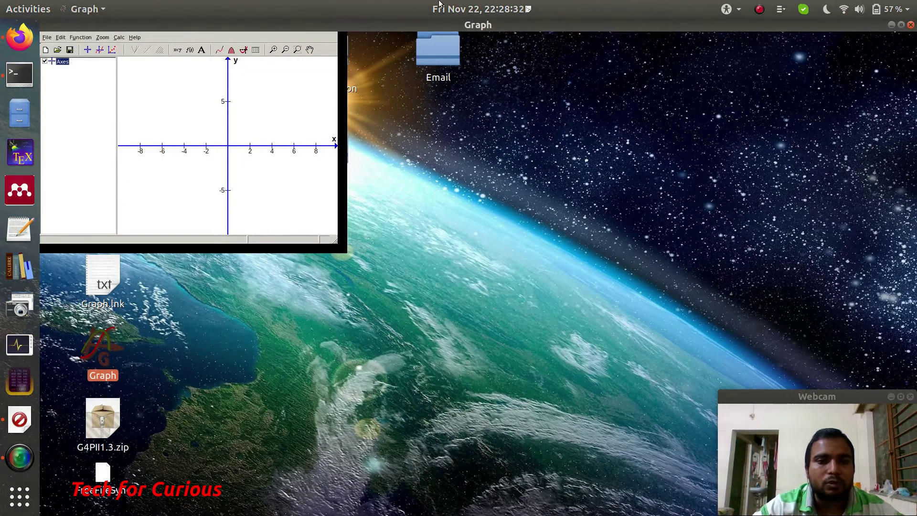
pyautogui.click(903, 26)
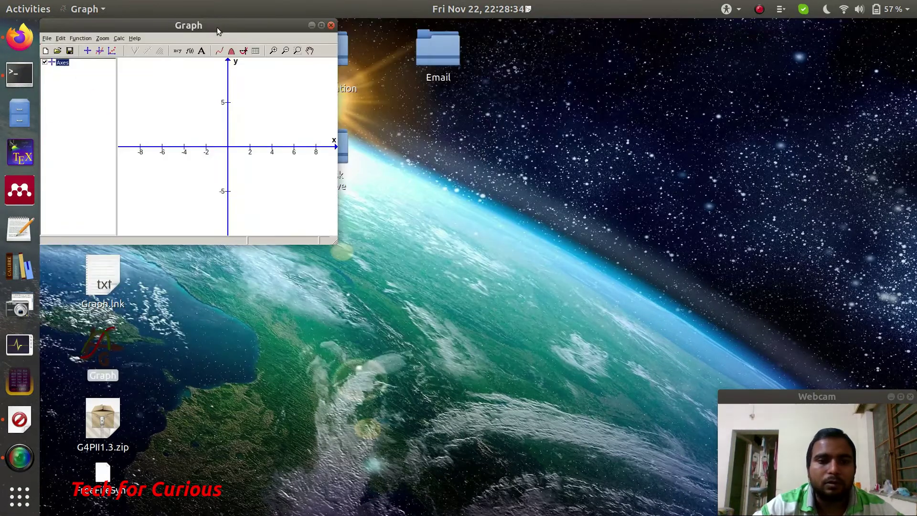
pyautogui.click(325, 26)
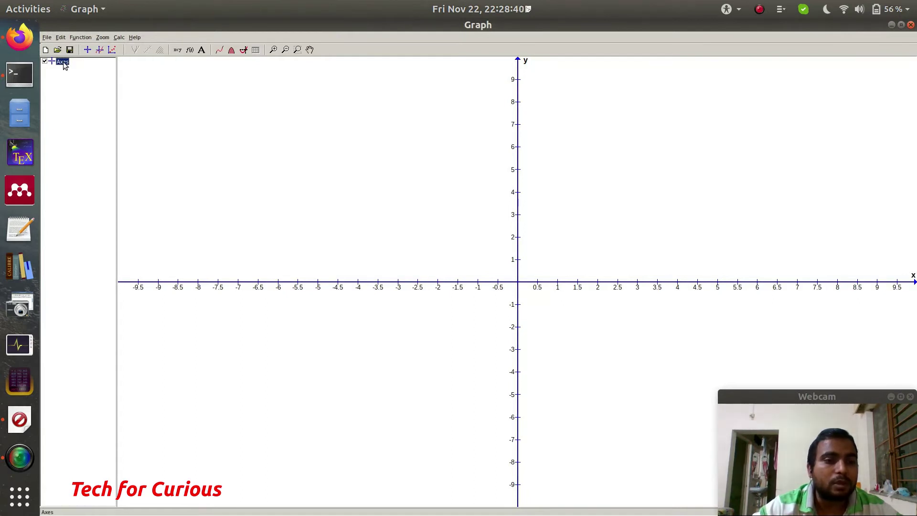
# Start a new function with f(x)=x*x and show the list of function types.
pyautogui.click(101, 50)
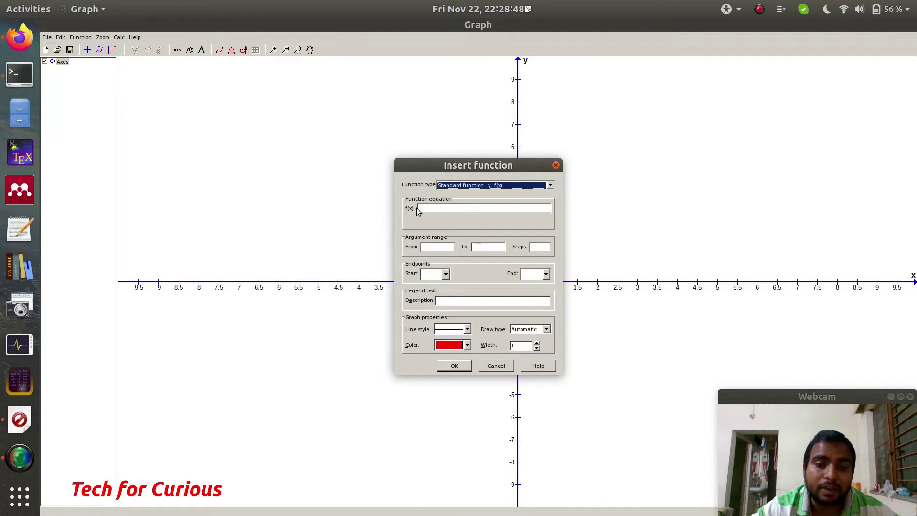
pyautogui.click(426, 208)
pyautogui.write('4')
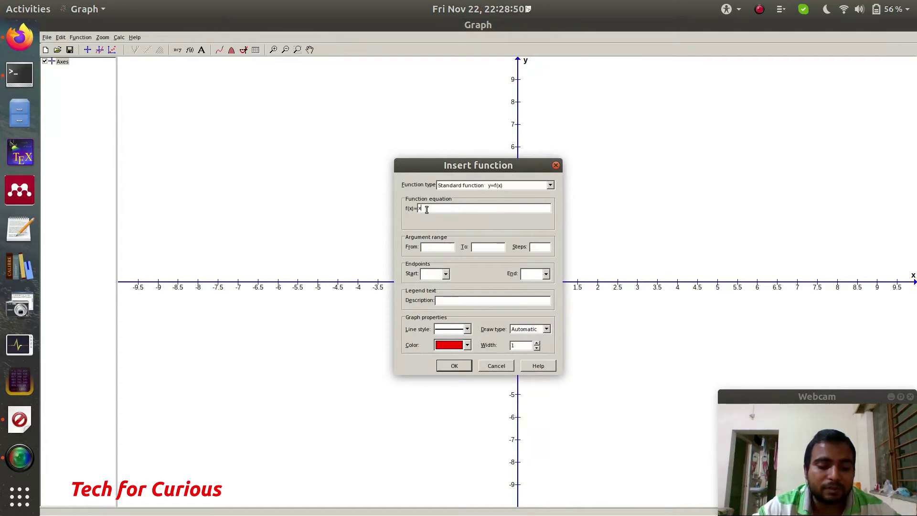
pyautogui.write('x^2')
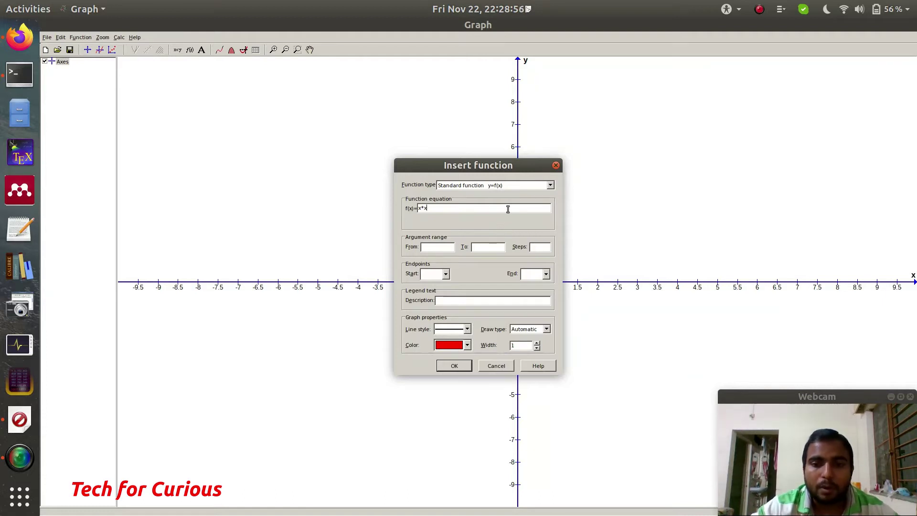
pyautogui.click(551, 185)
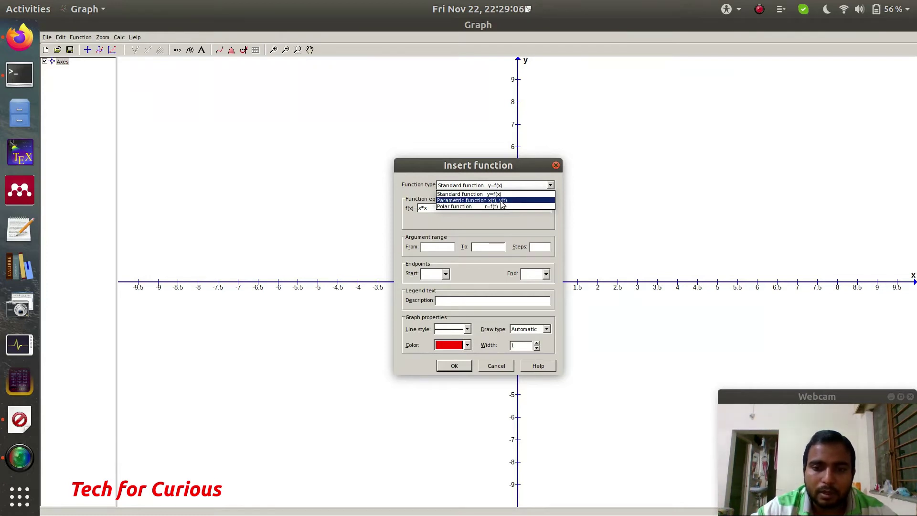
# Enter the parametric function x(t)=300, y(t)=t with t from -1000 to 1000.
pyautogui.click(501, 201)
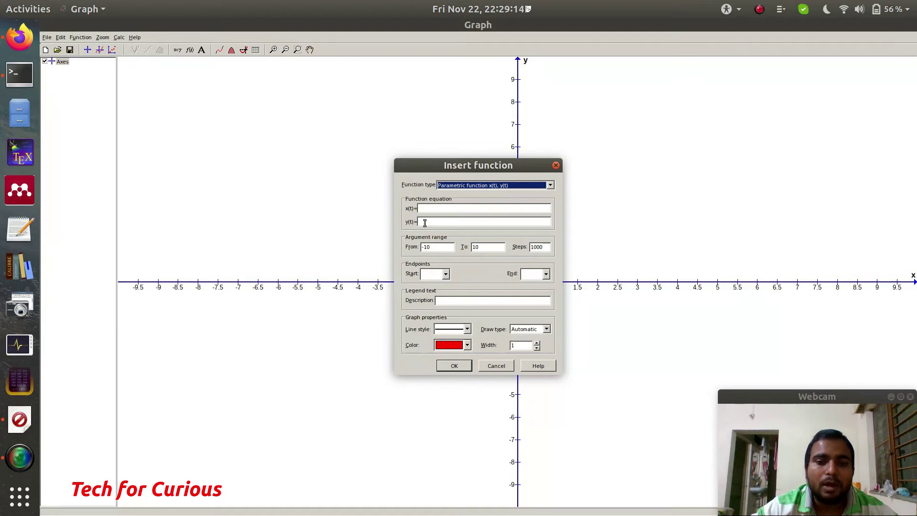
pyautogui.click(429, 224)
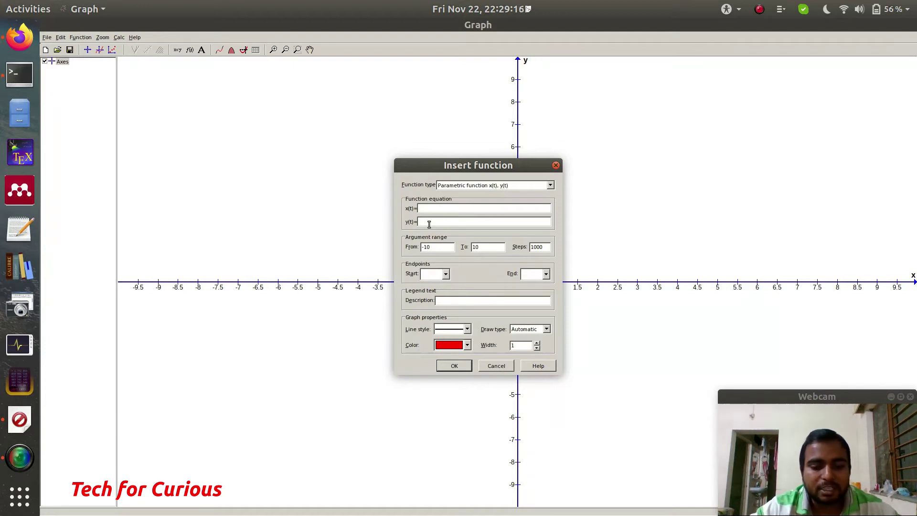
pyautogui.write('t')
pyautogui.click(432, 208)
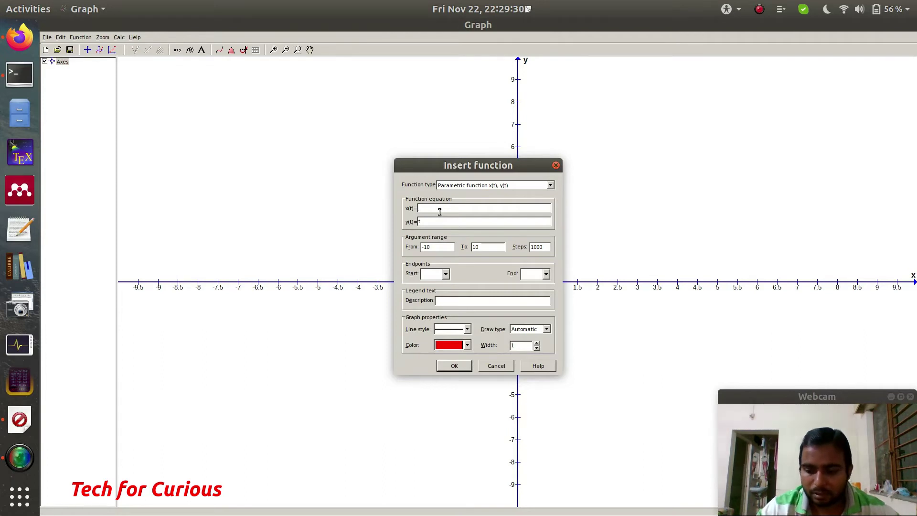
pyautogui.write('300')
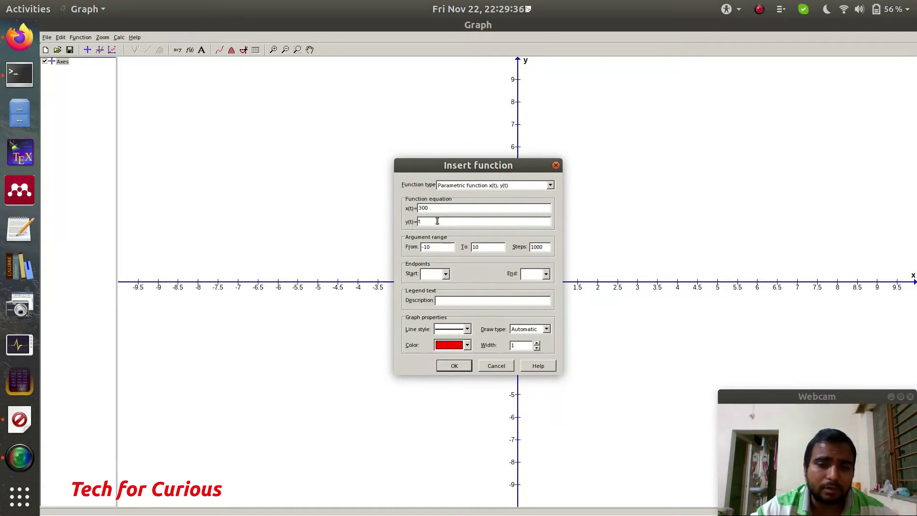
pyautogui.click(436, 247)
pyautogui.write('00')
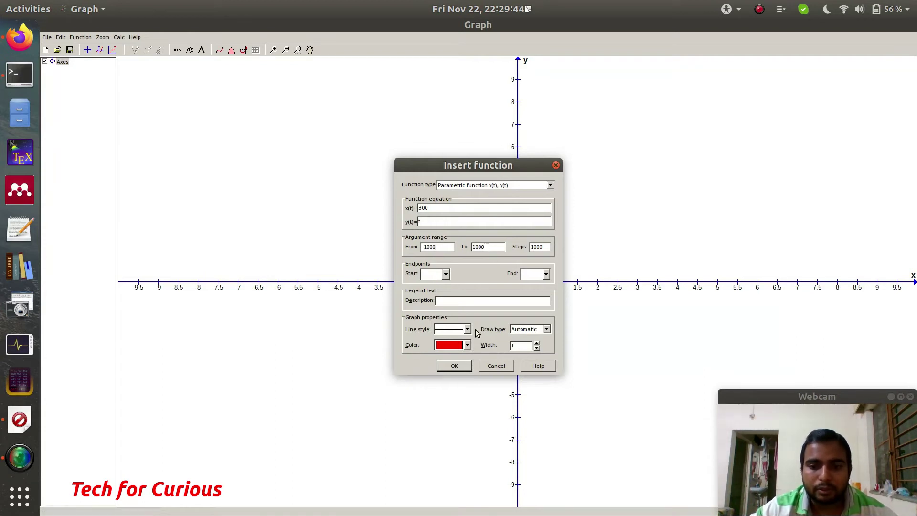
# Add the x=300 function and zoom out to about ±1500 so the vertical line shows.
pyautogui.click(454, 367)
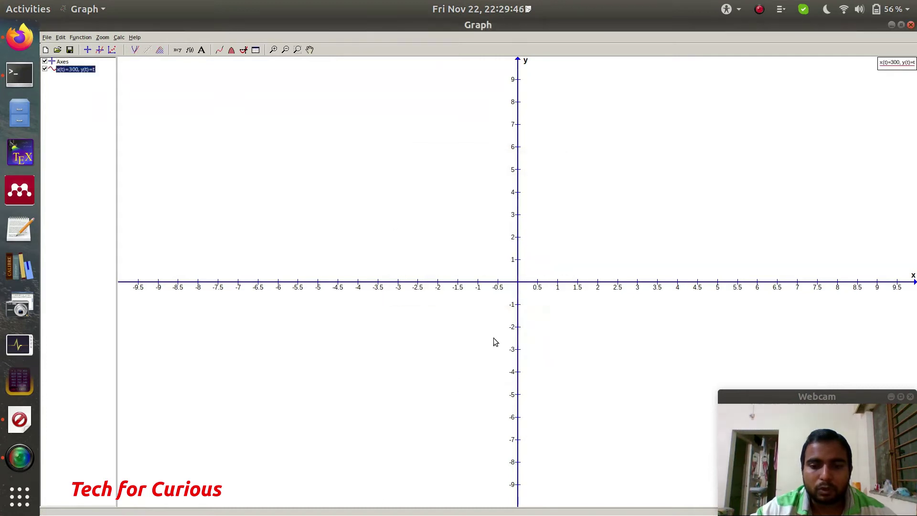
pyautogui.scroll(-1, 527, 285)
pyautogui.scroll(-2, 526, 285)
pyautogui.scroll(-5, 525, 285)
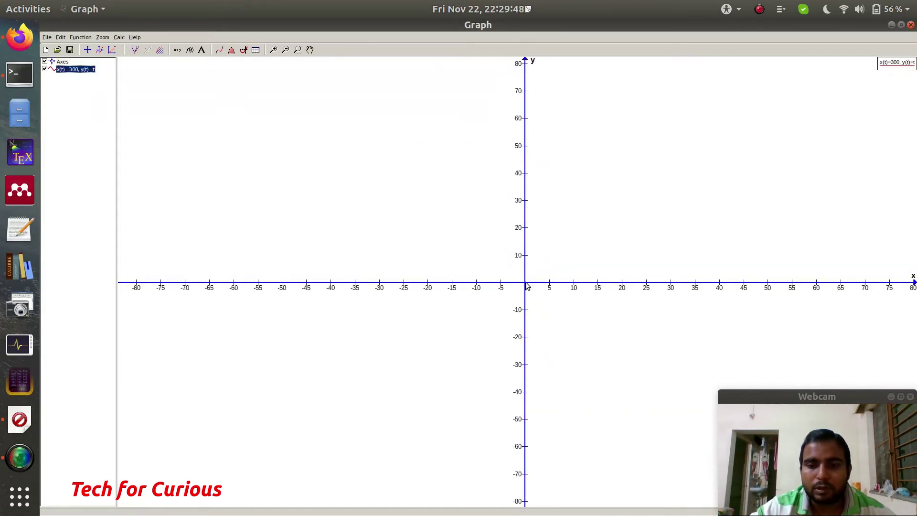
pyautogui.scroll(-5, 525, 285)
pyautogui.scroll(-5, 525, 285)
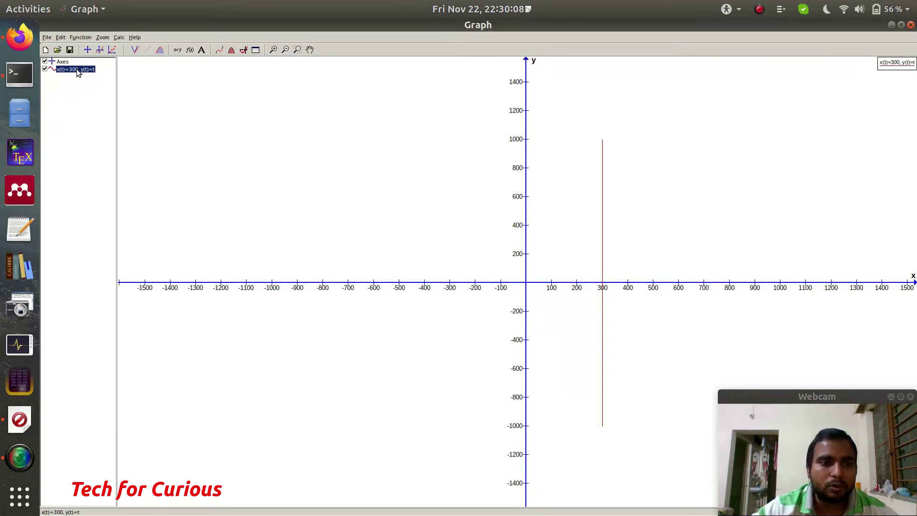
pyautogui.click(134, 49)
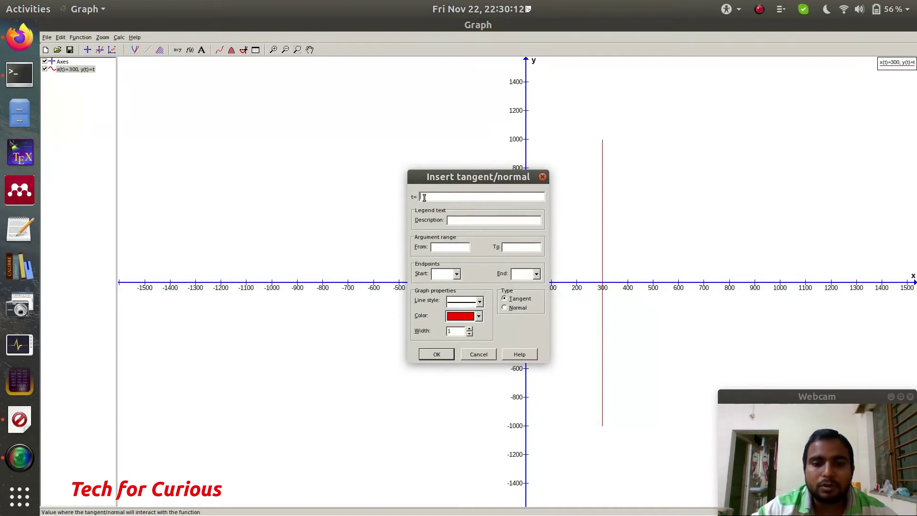
# Cancel the tangent dialog and start a new parametric function with y(t)=t, x(t)=t^2.
pyautogui.click(542, 177)
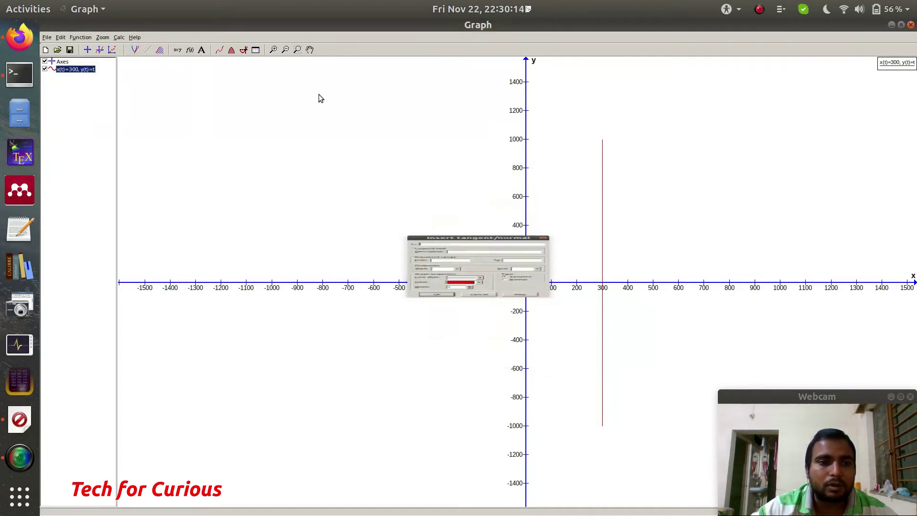
pyautogui.click(100, 49)
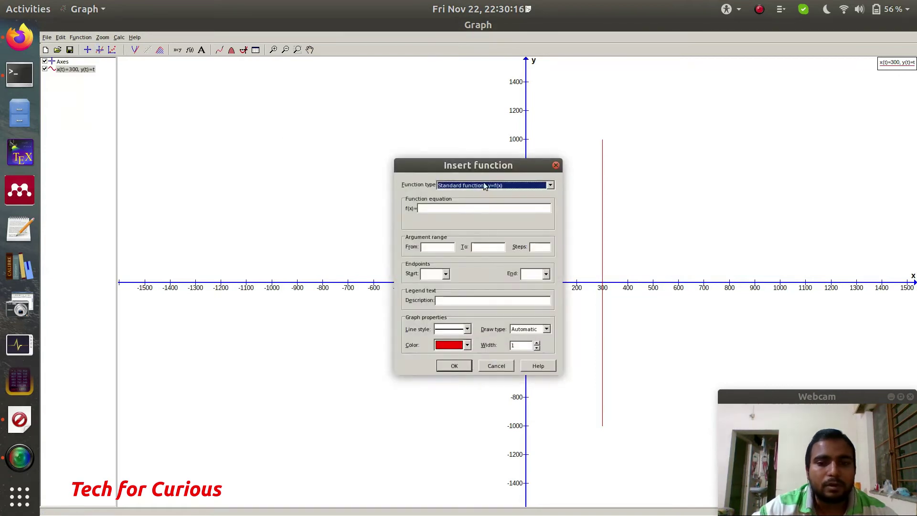
pyautogui.click(539, 186)
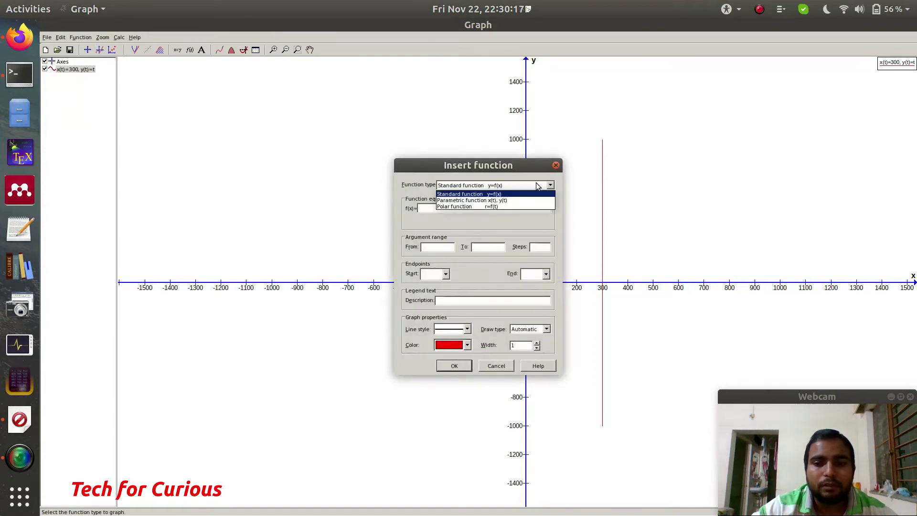
pyautogui.click(506, 202)
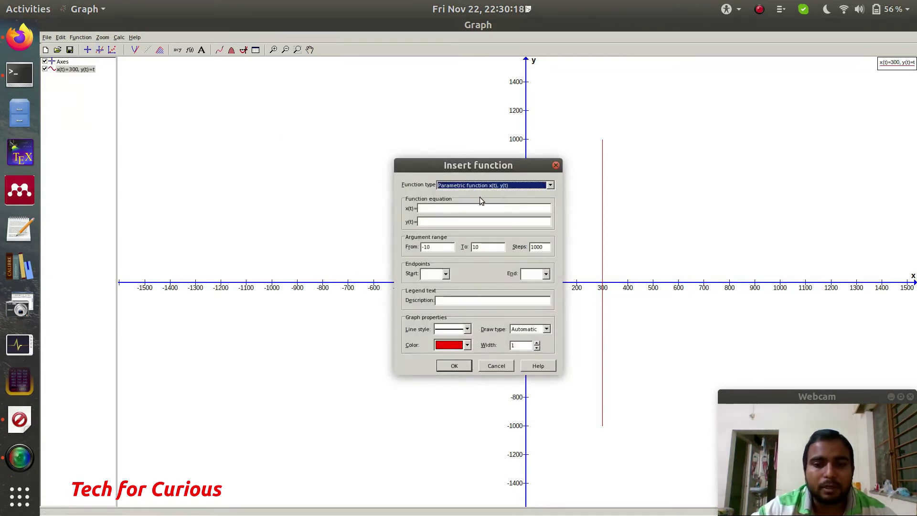
pyautogui.click(424, 222)
pyautogui.write('t')
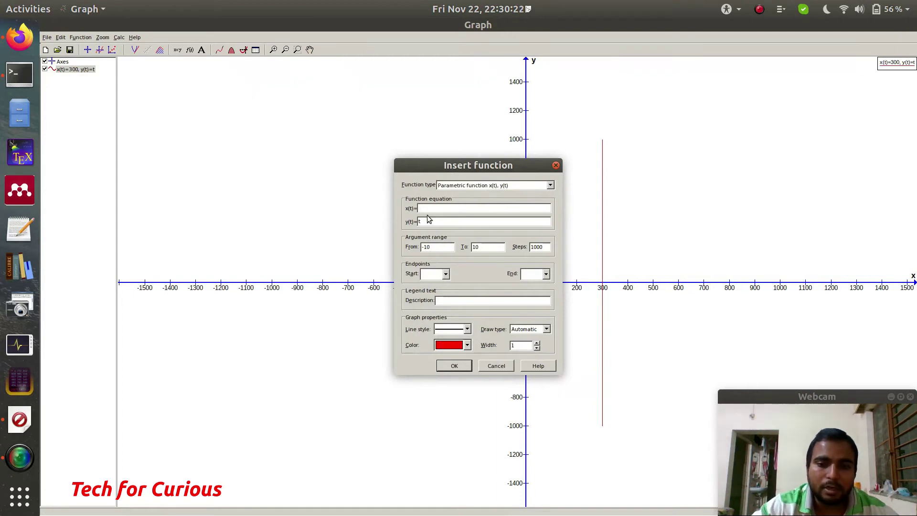
pyautogui.click(432, 210)
pyautogui.write('2')
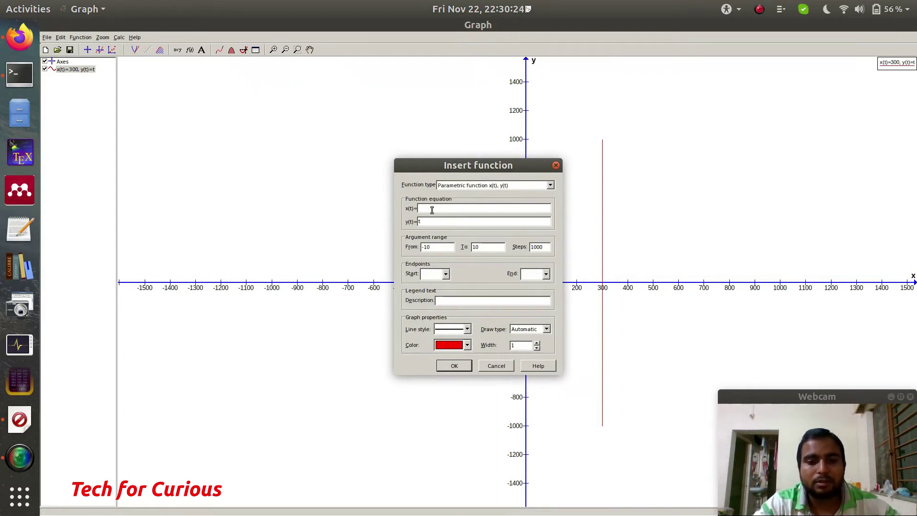
pyautogui.write('^2')
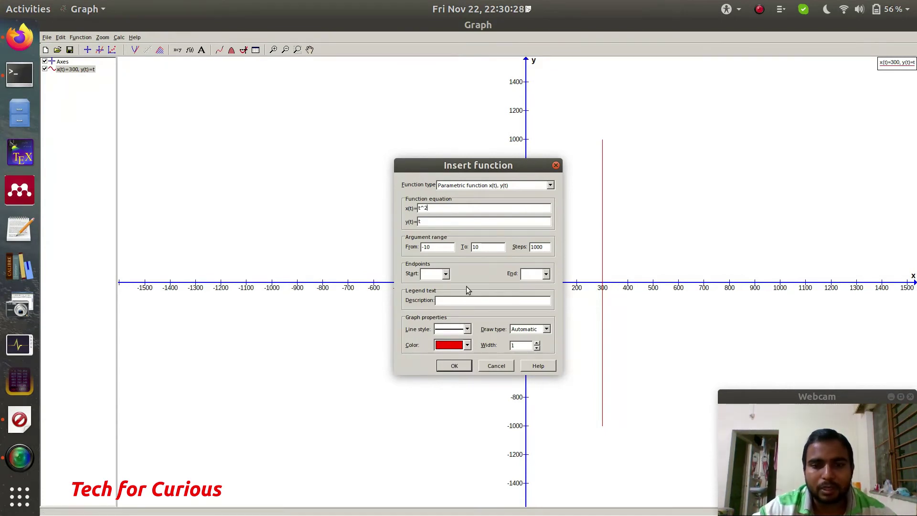
# Set the parabola's argument range from -1000 to 1000.
pyautogui.click(455, 368)
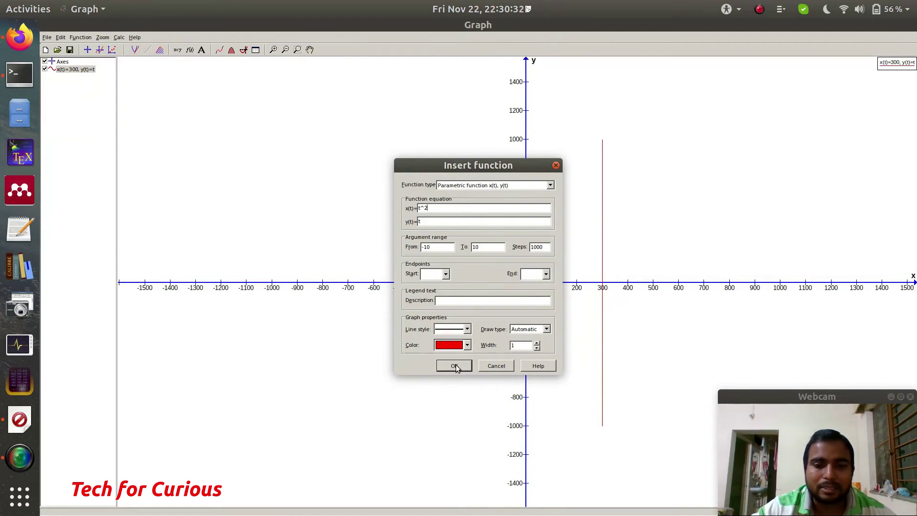
pyautogui.click(432, 247)
pyautogui.write('0')
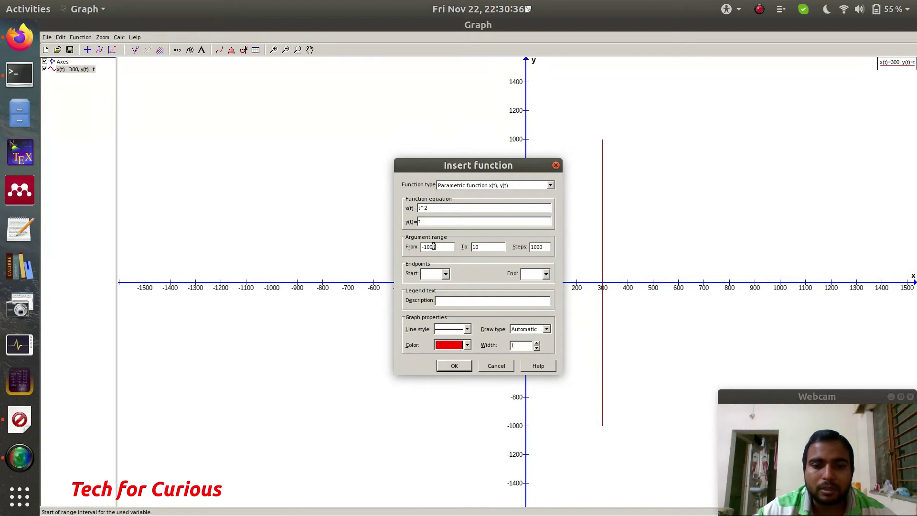
pyautogui.write('0')
pyautogui.click(491, 247)
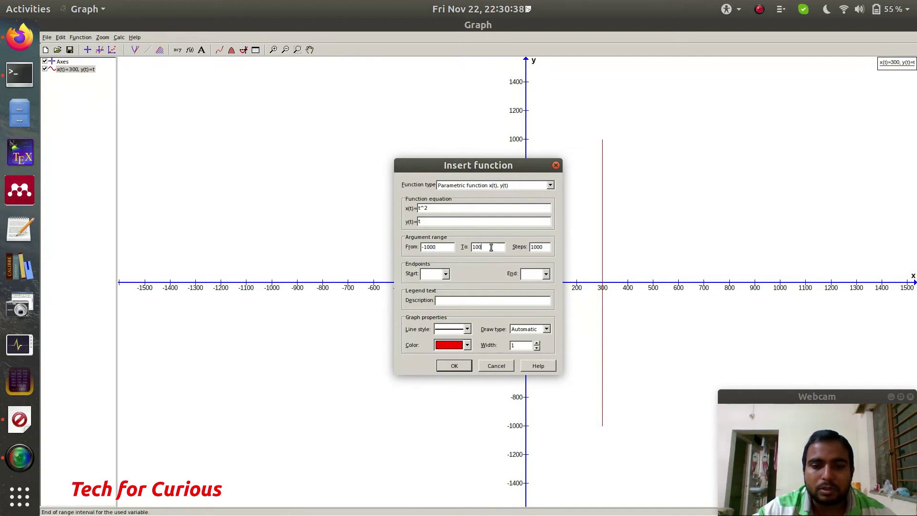
pyautogui.write('0')
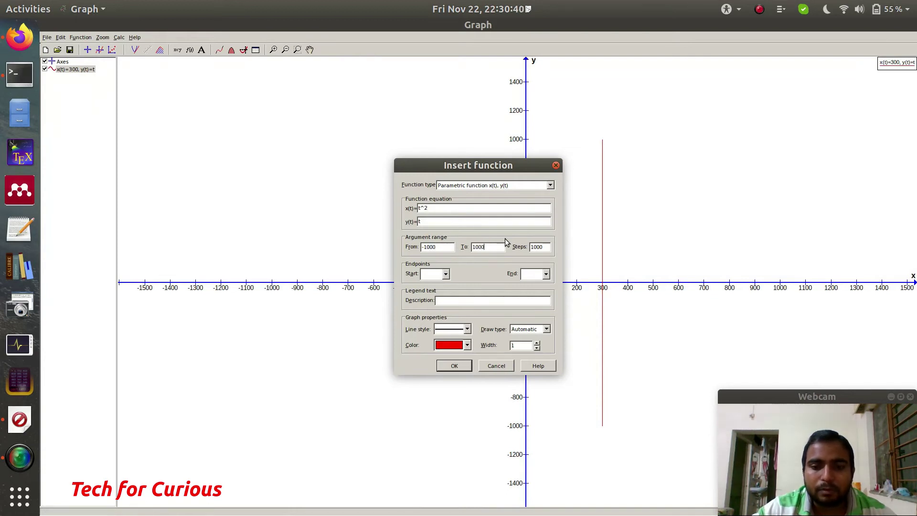
# Plot the sideways parabola x=t^2, y=t and zoom in near the origin.
pyautogui.click(443, 366)
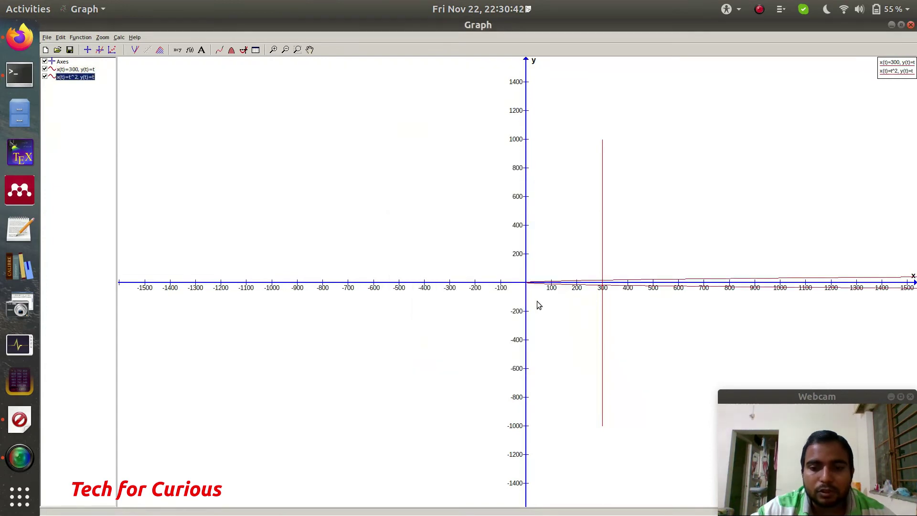
pyautogui.scroll(1, 542, 287)
pyautogui.scroll(1, 543, 287)
pyautogui.scroll(1, 542, 287)
pyautogui.scroll(1, 542, 286)
pyautogui.scroll(1, 542, 283)
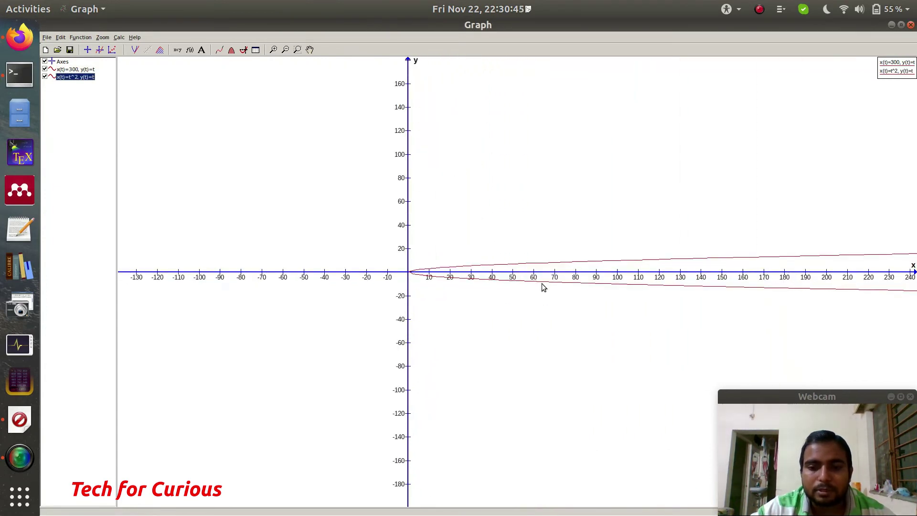
pyautogui.scroll(1, 542, 284)
pyautogui.scroll(1, 473, 274)
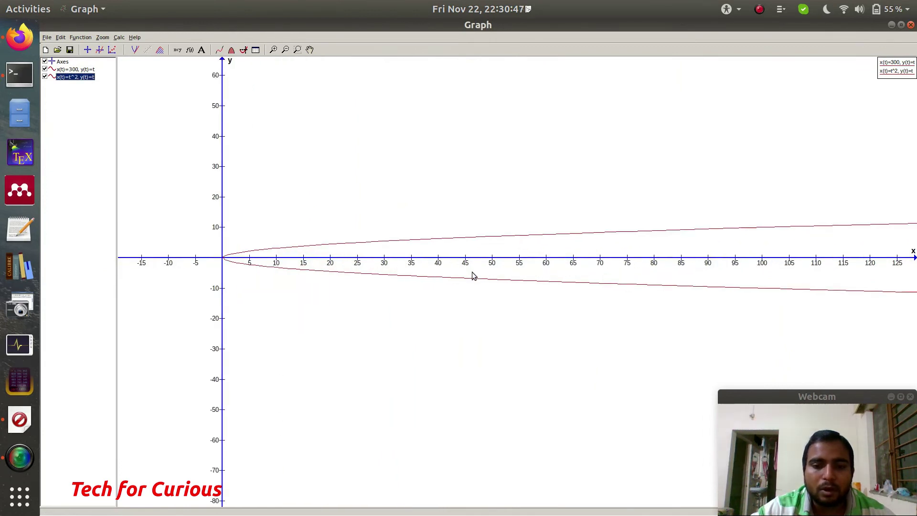
pyautogui.scroll(1, 178, 272)
pyautogui.scroll(1, 177, 272)
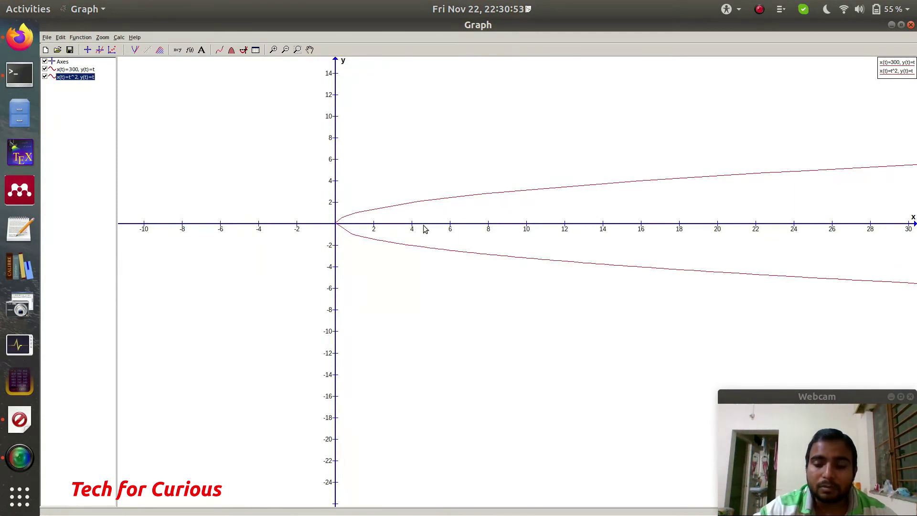
pyautogui.scroll(-1, 321, 223)
pyautogui.scroll(-1, 321, 223)
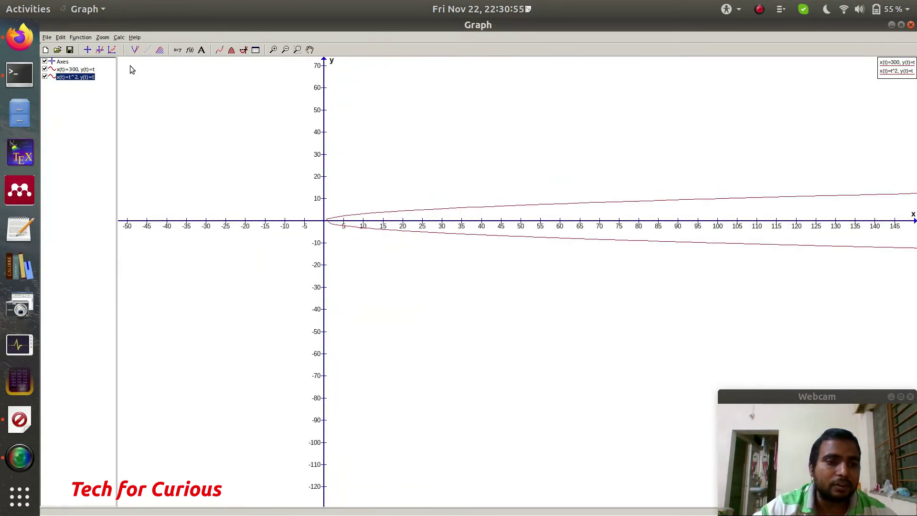
# Add the parametric sinusoid x(t)=sin(t), y(t)=t with an adjusted argument range.
pyautogui.click(99, 50)
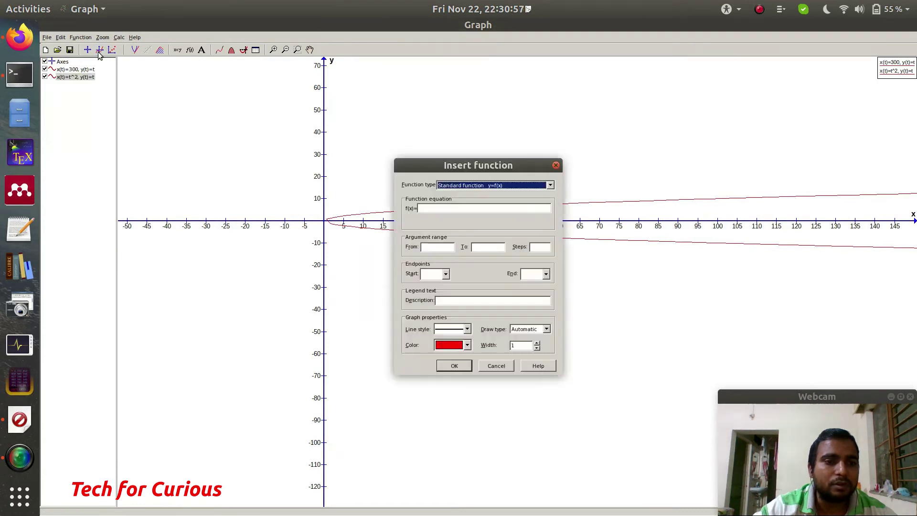
pyautogui.click(514, 186)
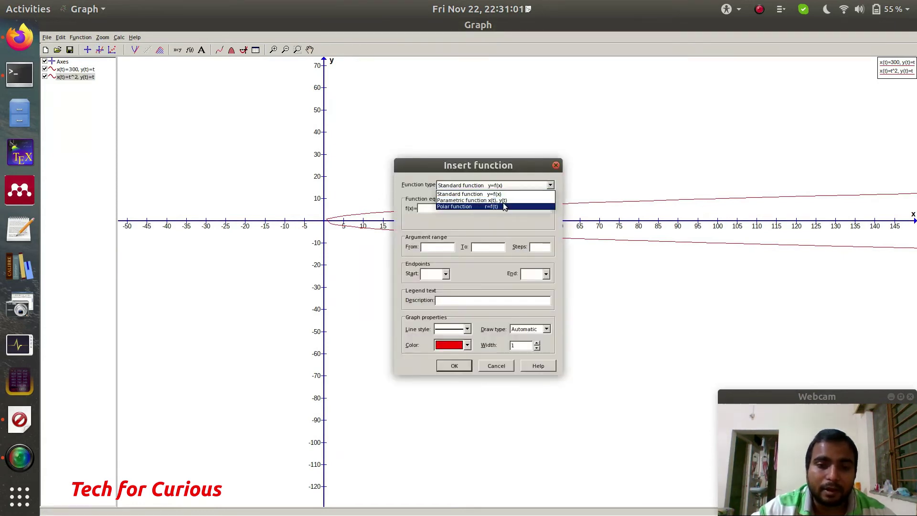
pyautogui.click(502, 200)
pyautogui.click(441, 219)
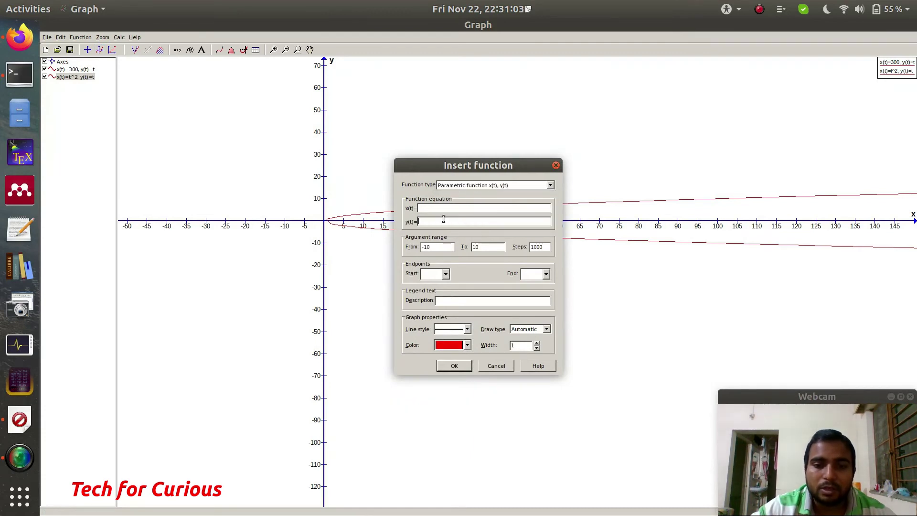
pyautogui.write('t')
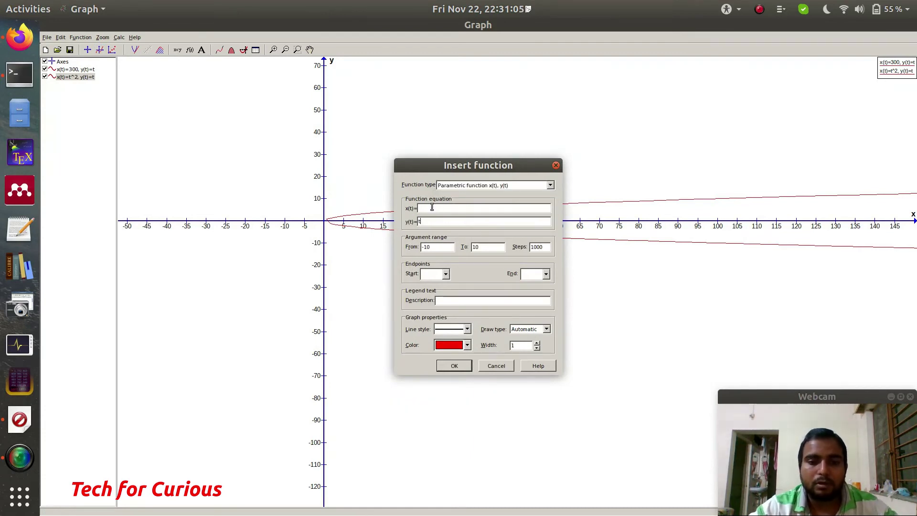
pyautogui.write('sin(')
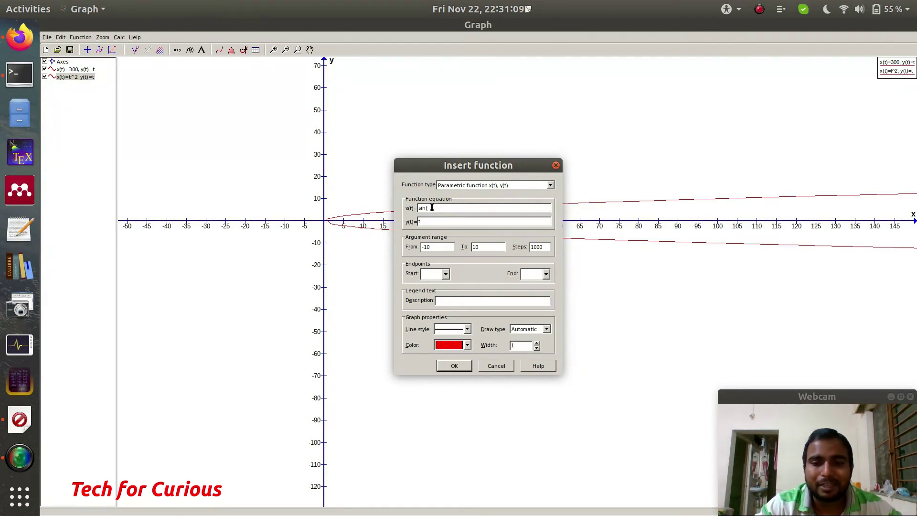
pyautogui.write('t)')
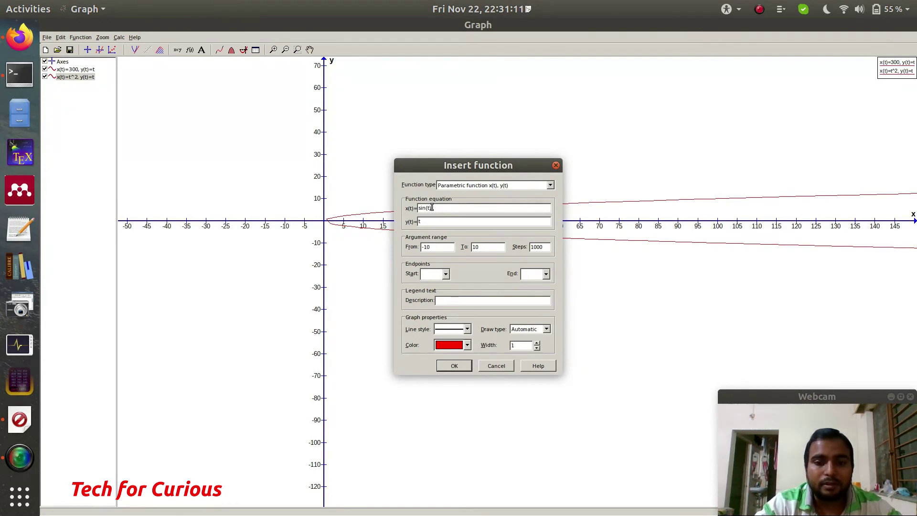
pyautogui.click(457, 367)
pyautogui.write('0')
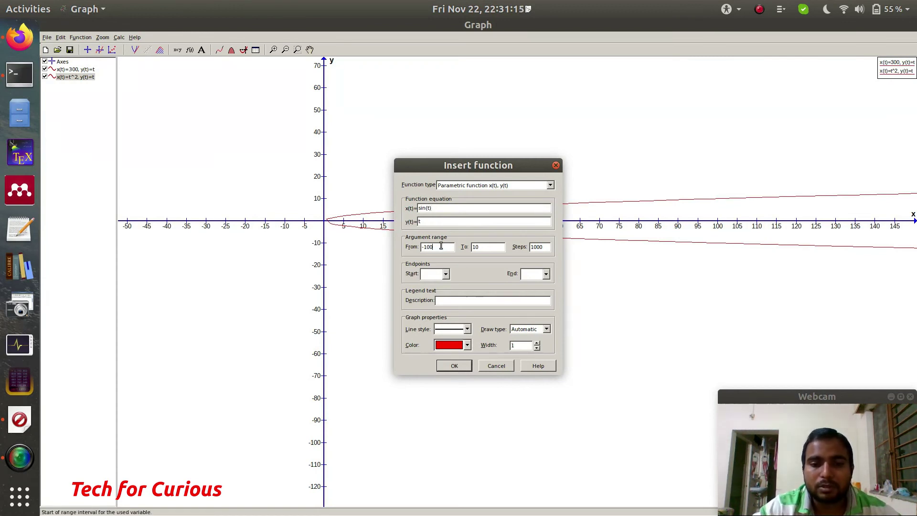
pyautogui.click(482, 248)
pyautogui.write('0')
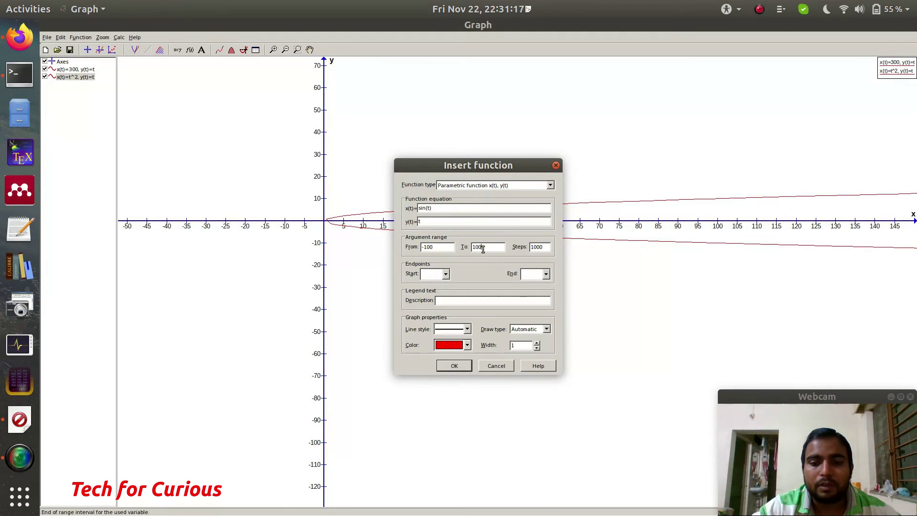
pyautogui.click(446, 365)
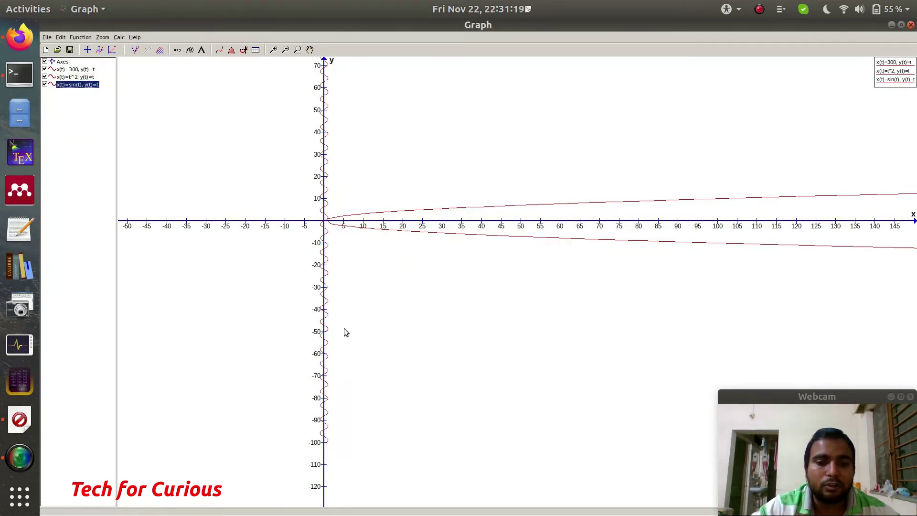
pyautogui.scroll(3, 305, 209)
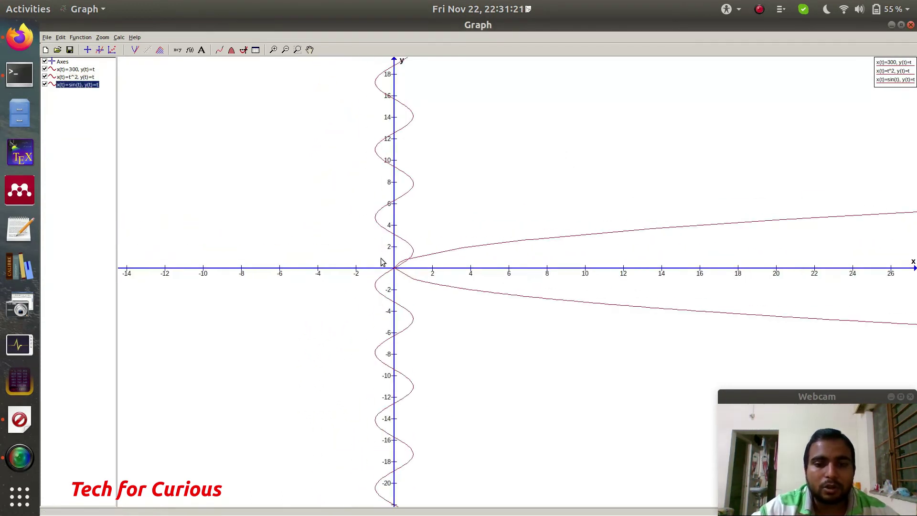
pyautogui.scroll(1, 381, 262)
pyautogui.scroll(2, 382, 262)
pyautogui.scroll(1, 382, 263)
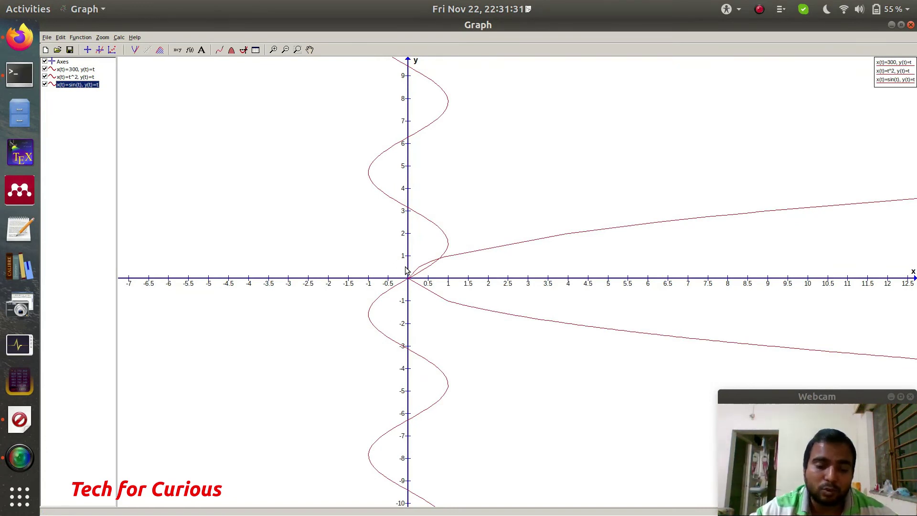
pyautogui.scroll(-2, 406, 270)
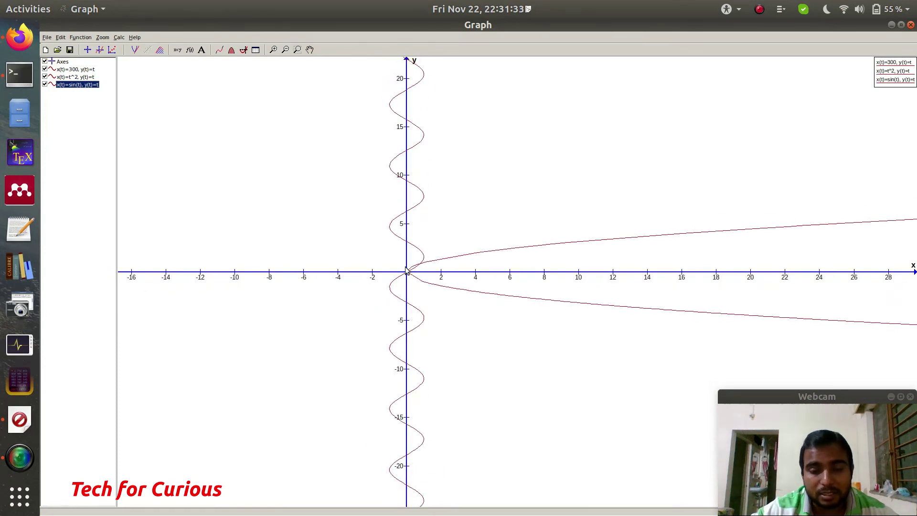